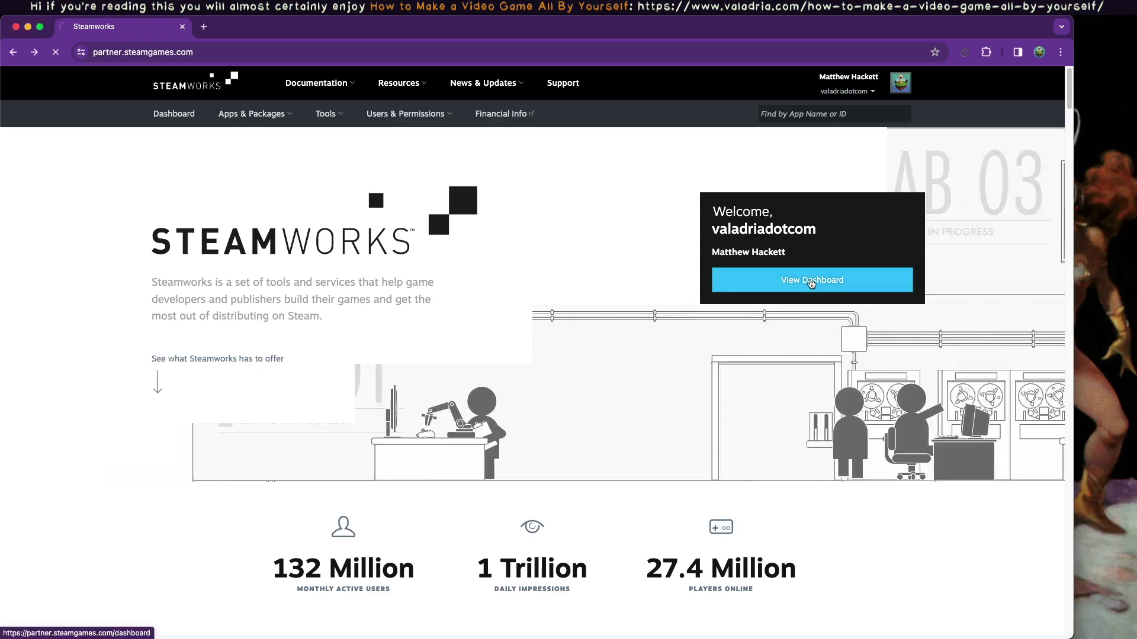
- Open Pixel Washer's store page editor from the Steamworks dashboard
scroll(730, 326, down, 15)
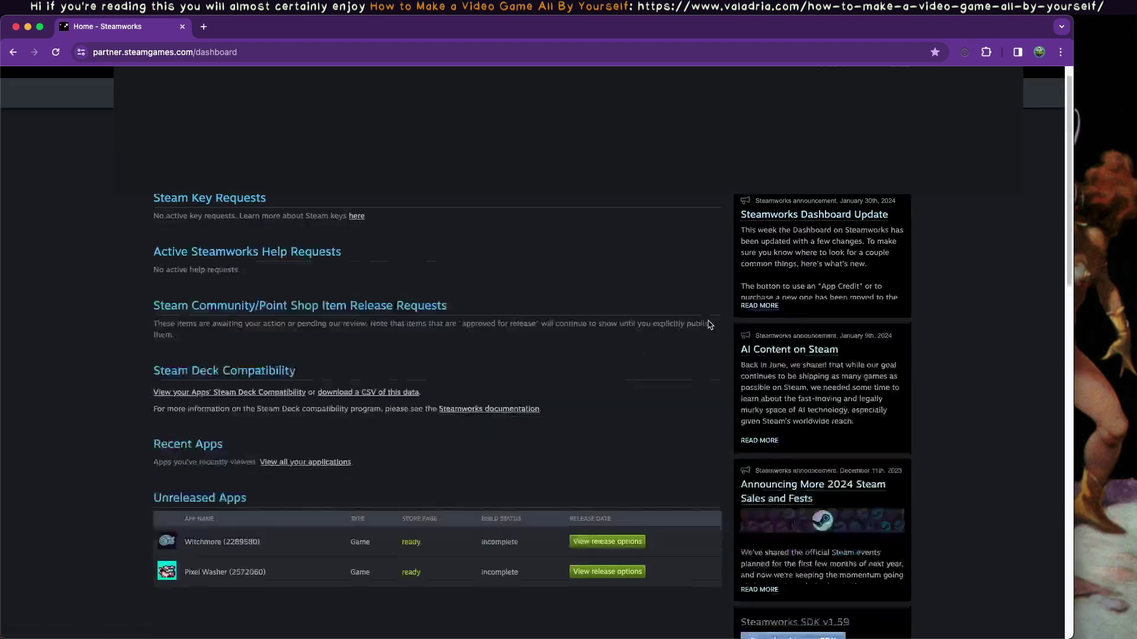
scroll(720, 325, down, 2)
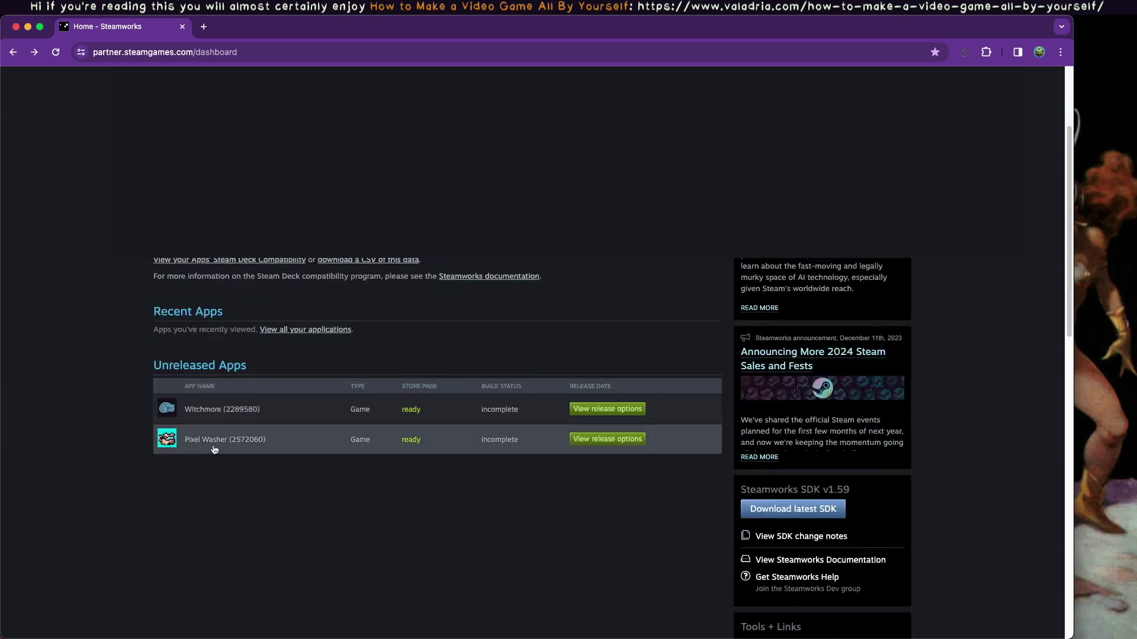
scroll(125, 211, down, 4)
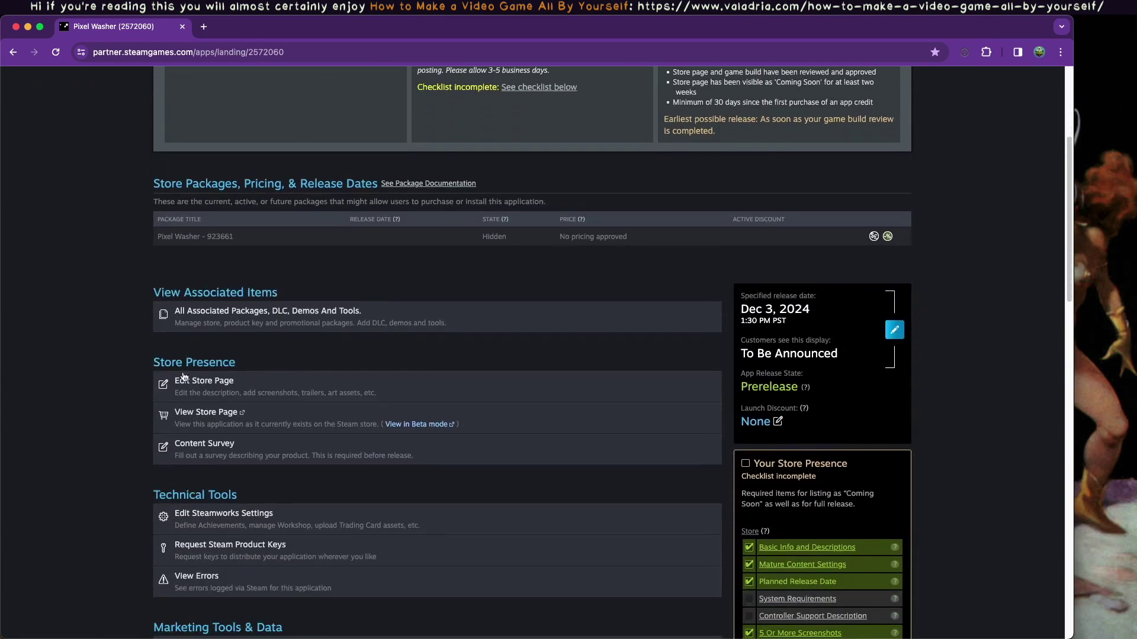
click(183, 379)
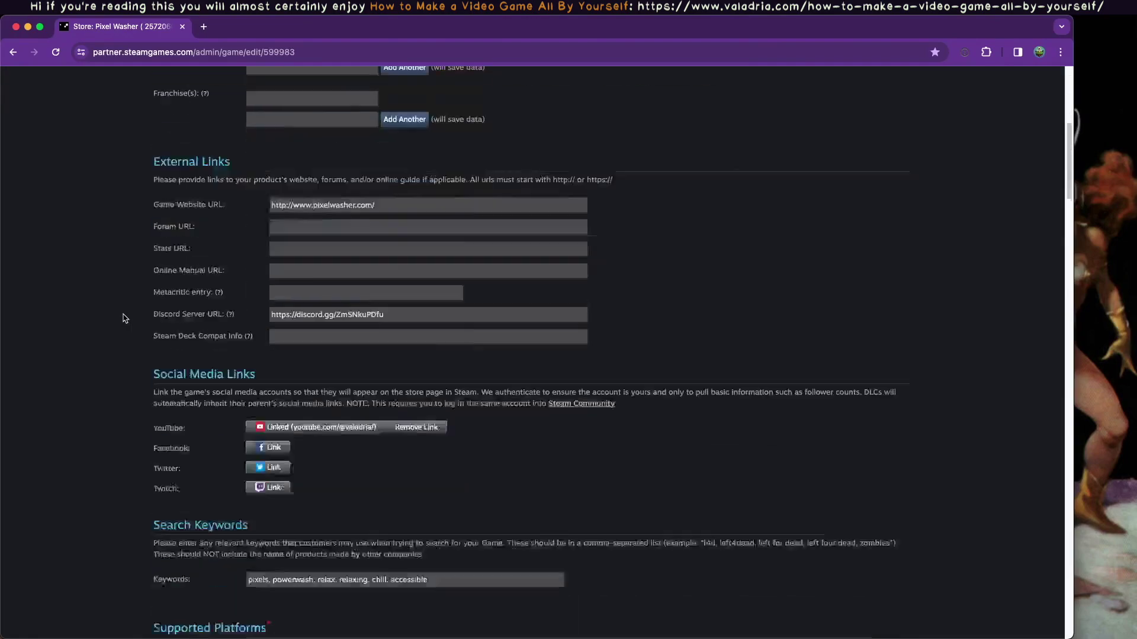
- Save the basic info with Valadria as developer and publisher, then view Publish options
scroll(124, 318, down, 10)
scroll(125, 319, down, 20)
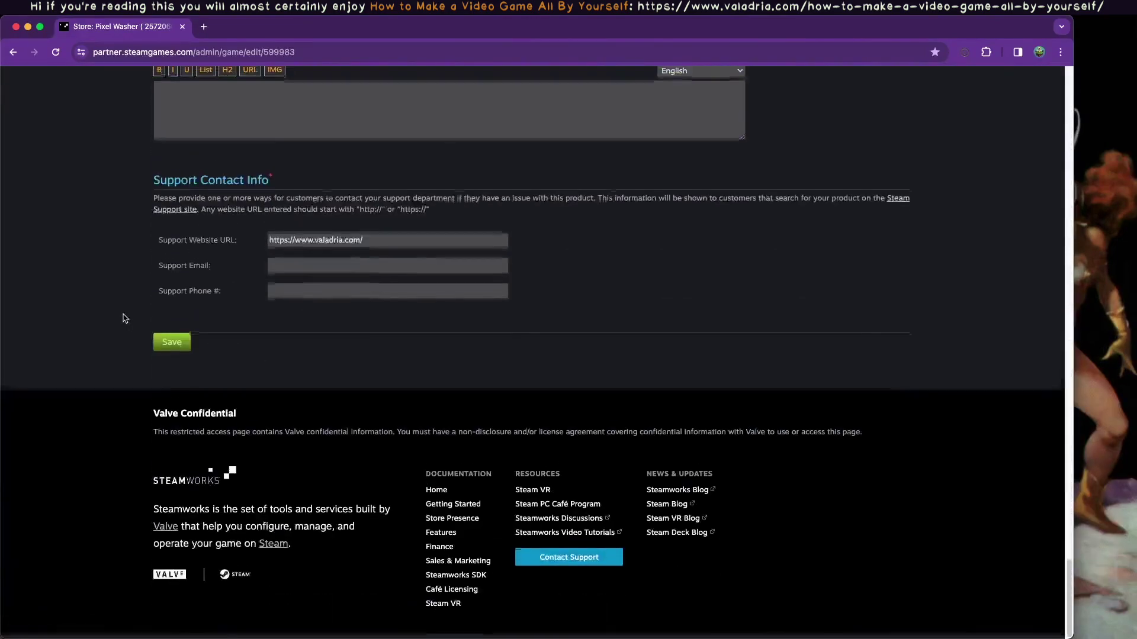
click(172, 342)
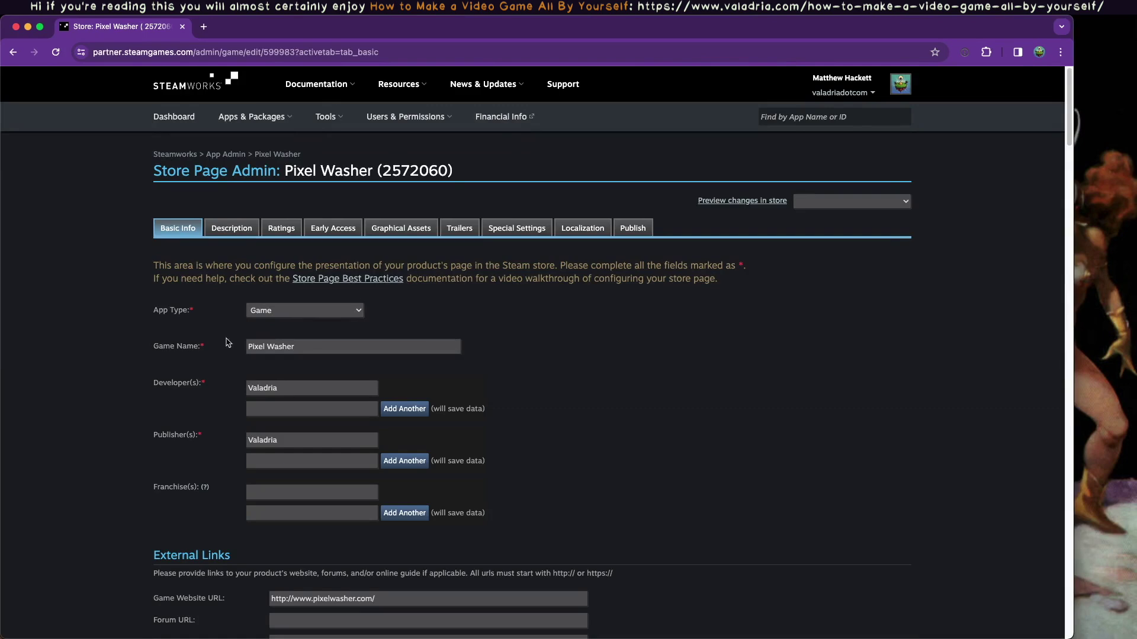
click(641, 231)
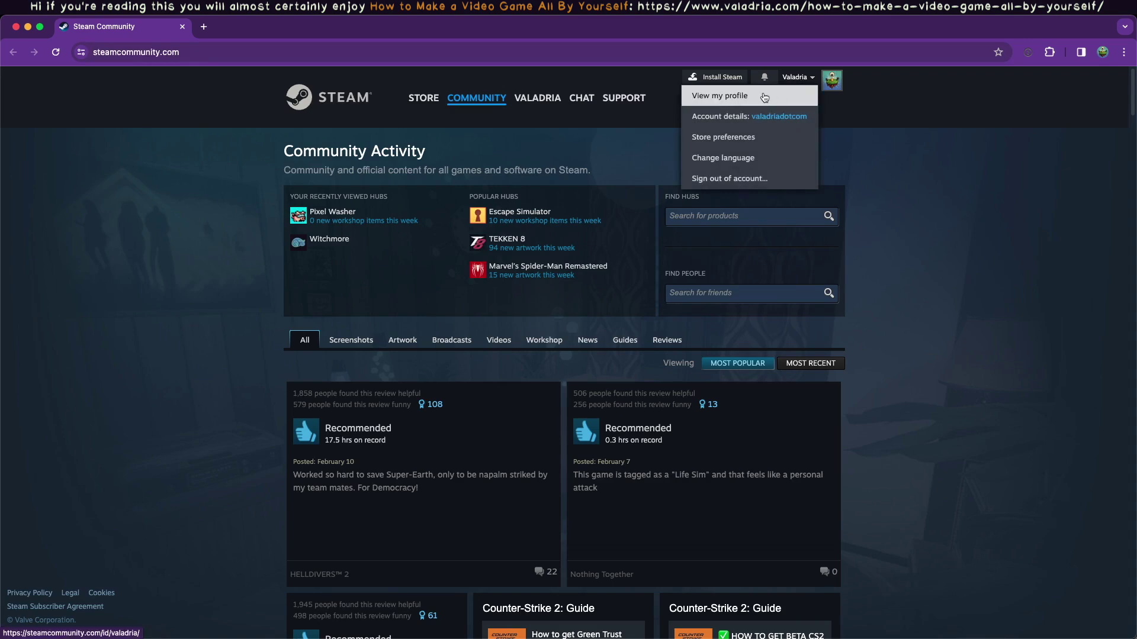
- Go from the Valadria profile to its groups list and start a new group
click(764, 97)
scroll(885, 252, down, 3)
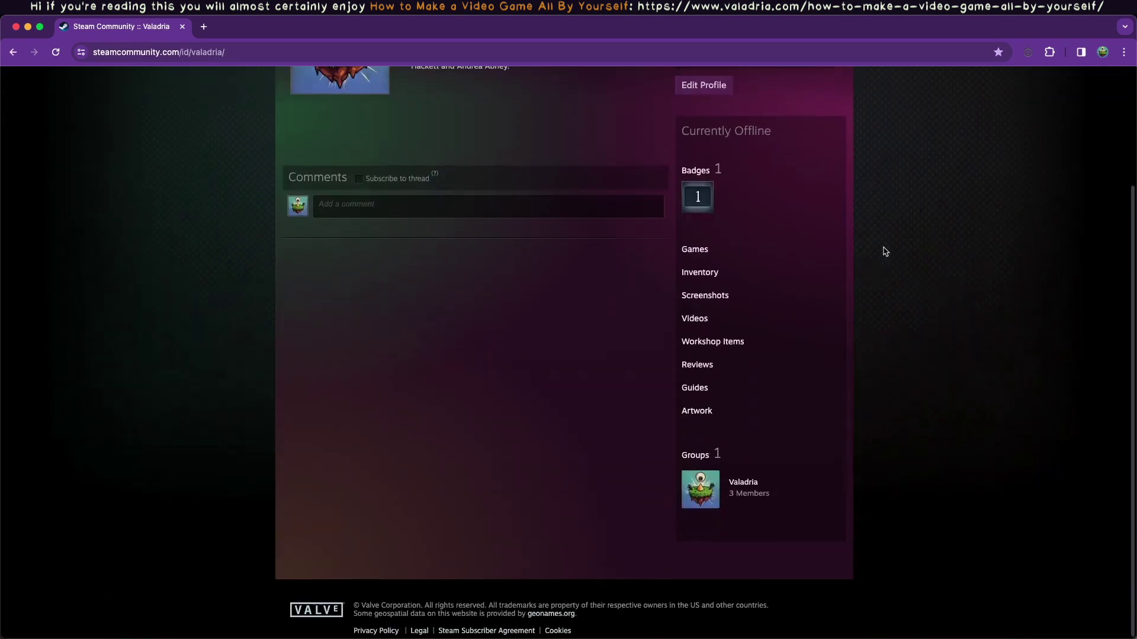
click(692, 462)
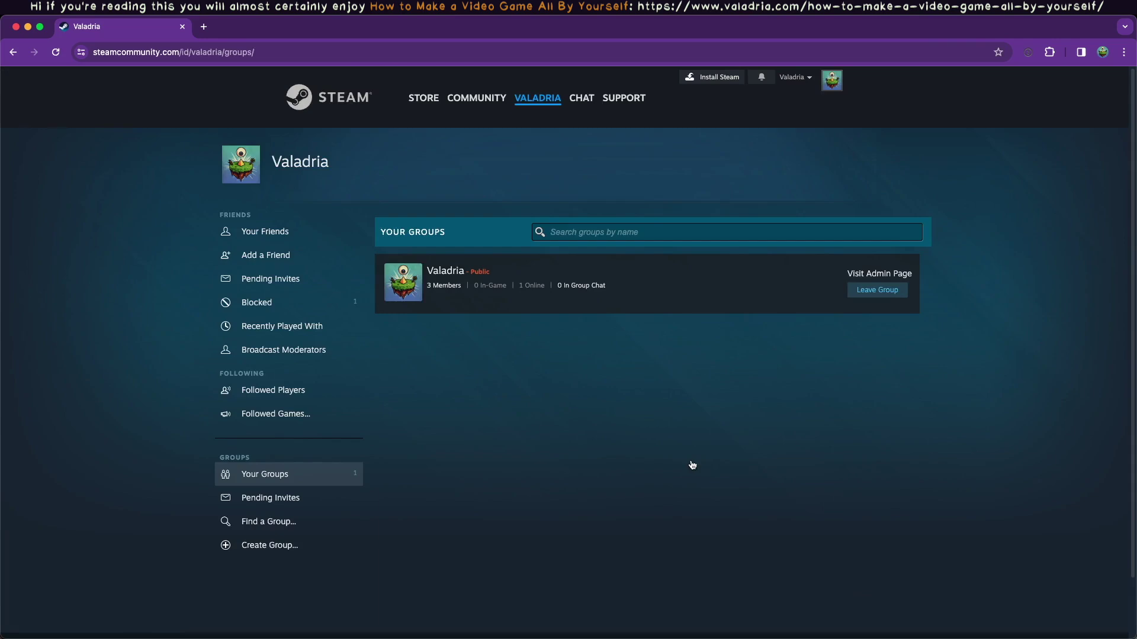
scroll(177, 415, down, 2)
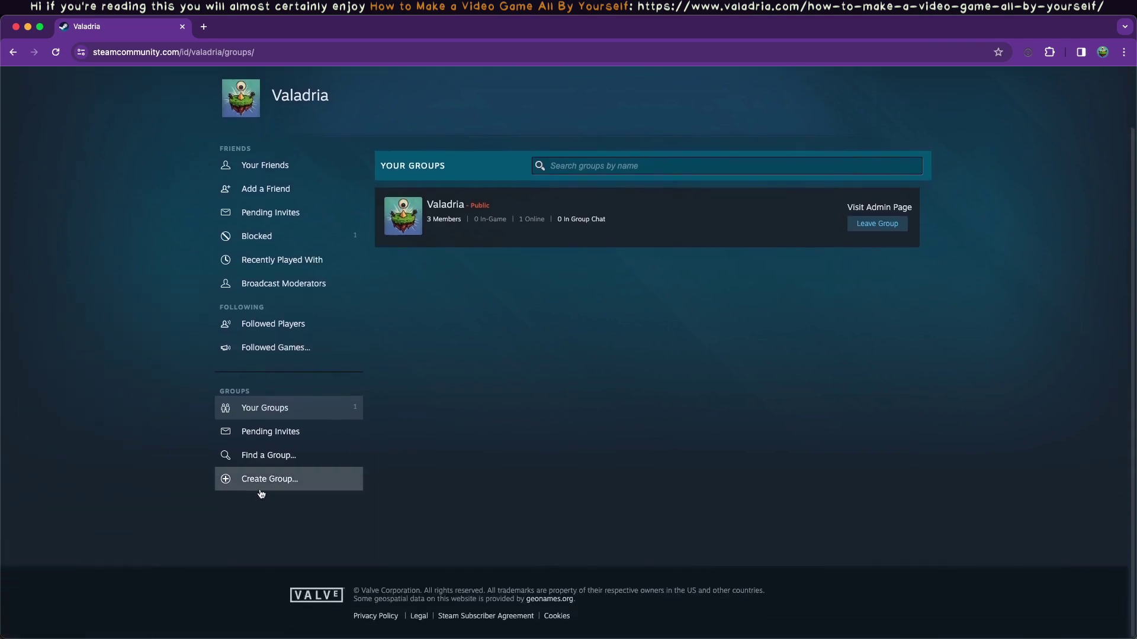
click(271, 484)
- Enter valadriatest as group name, abbreviation and link, and make the group public
click(456, 275)
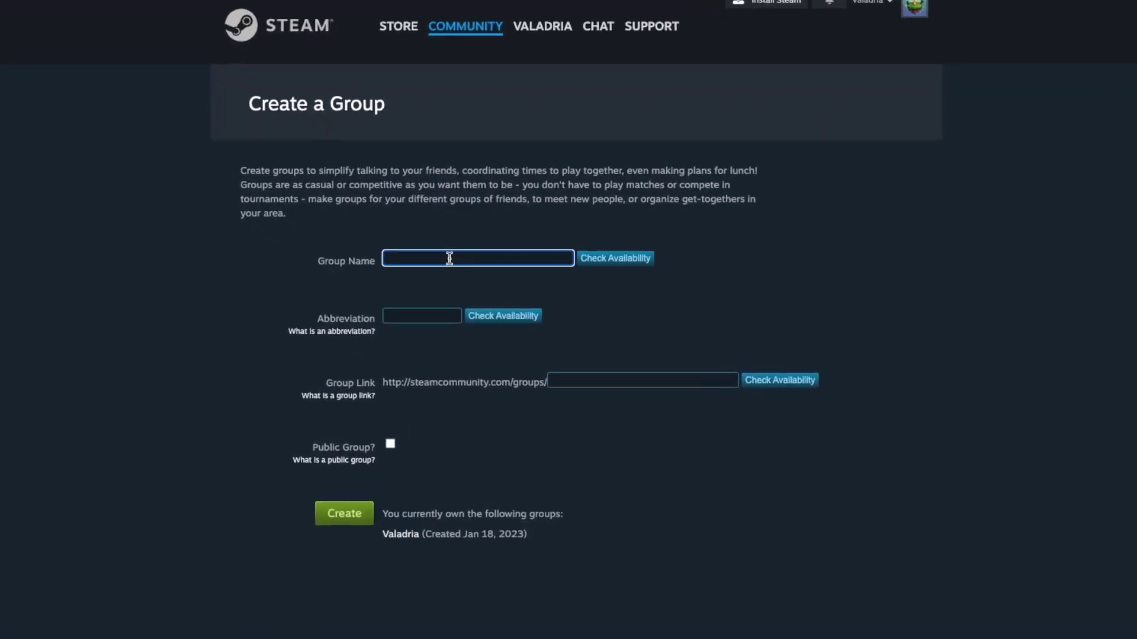
text(valadriatest)
click(441, 328)
text(valadriatest)
key(Tab)
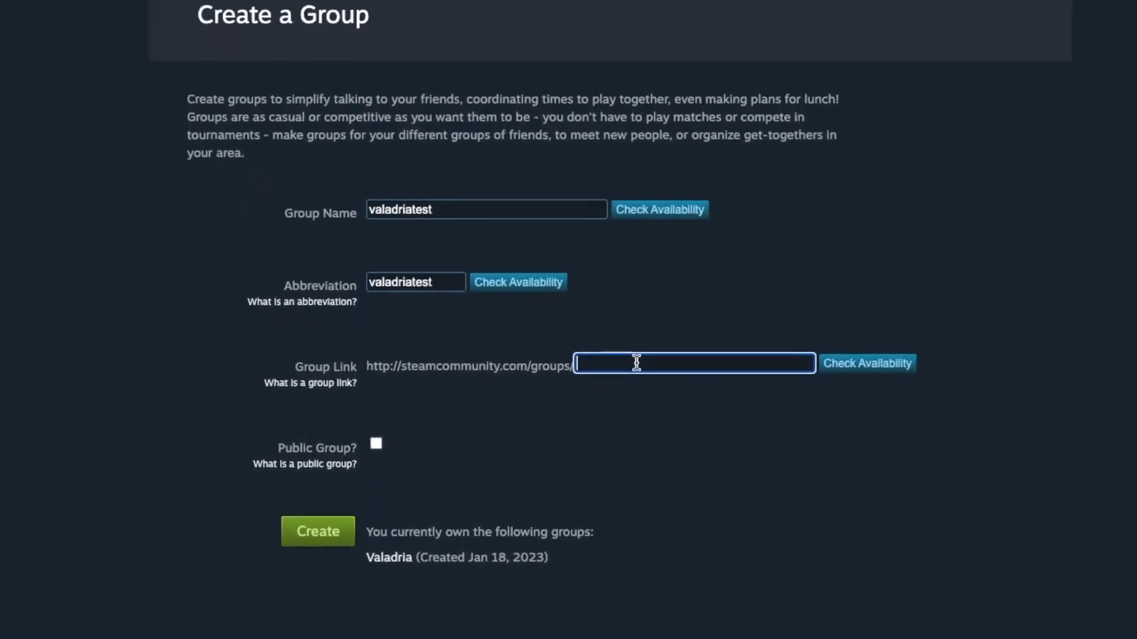
text(valadriatest)
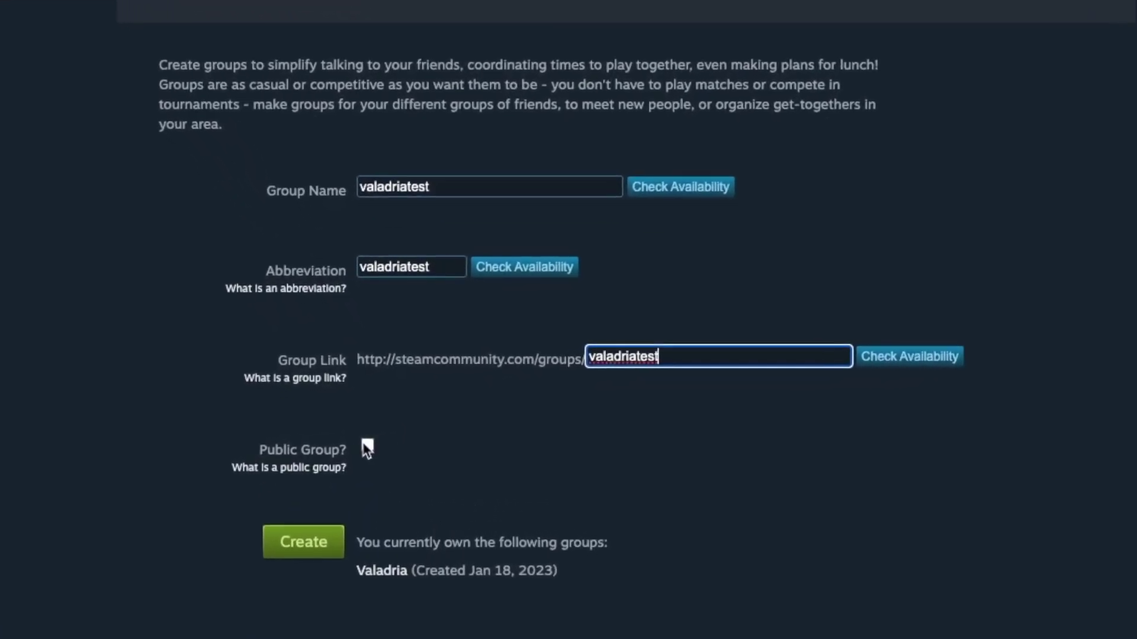
click(367, 449)
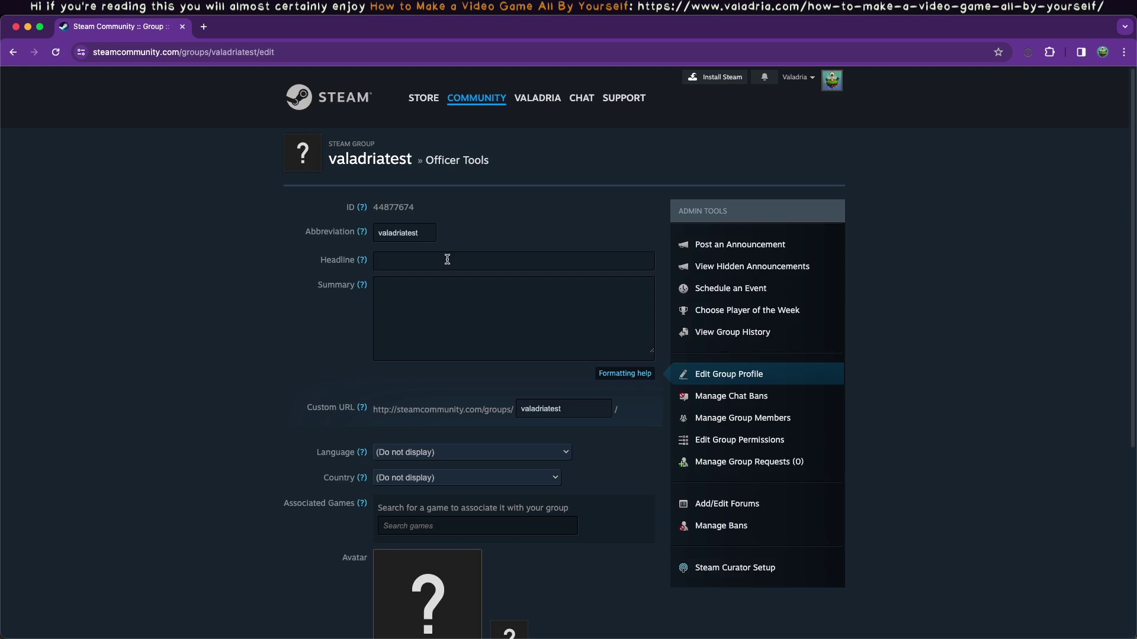
- Paste the BBCode summary linking Pixel Washer and valadria.com, then choose an avatar image file
click(457, 310)
text(Play [url=https://store.steampowered.com/app/2572060/Pixel_Washer/]Pixel Washer[/url], read [url=https://www.valadria.com/how-to-make-a-video-game-all-by-yourself/]How to Make a Video Game All By Yourself[/url], and come chat about them with our kind & supportive community.)
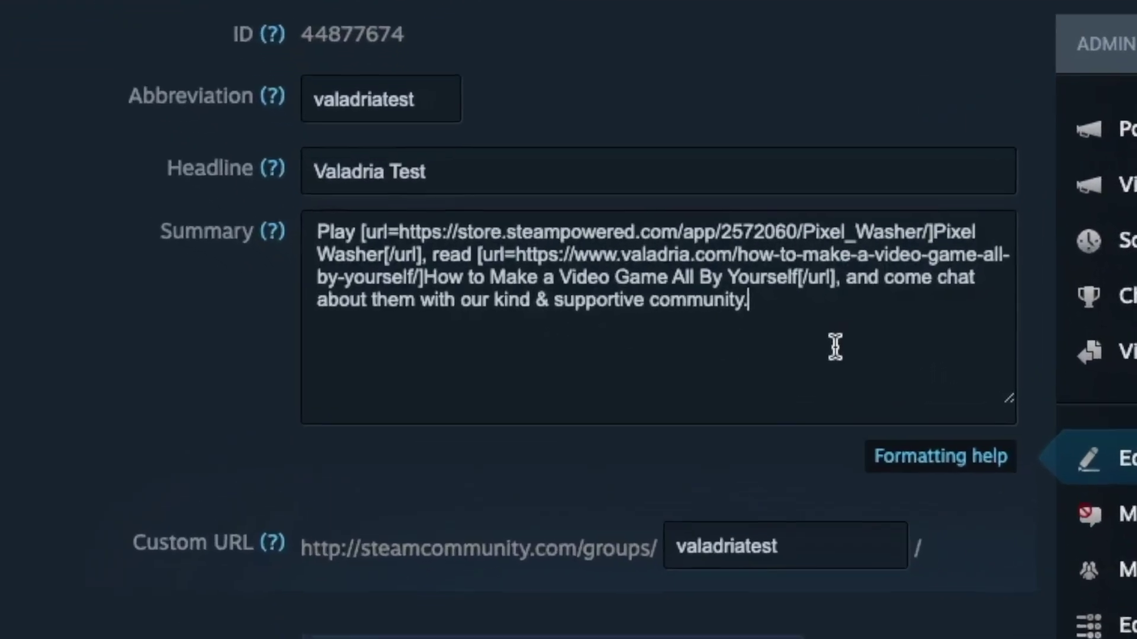
scroll(835, 346, down, 5)
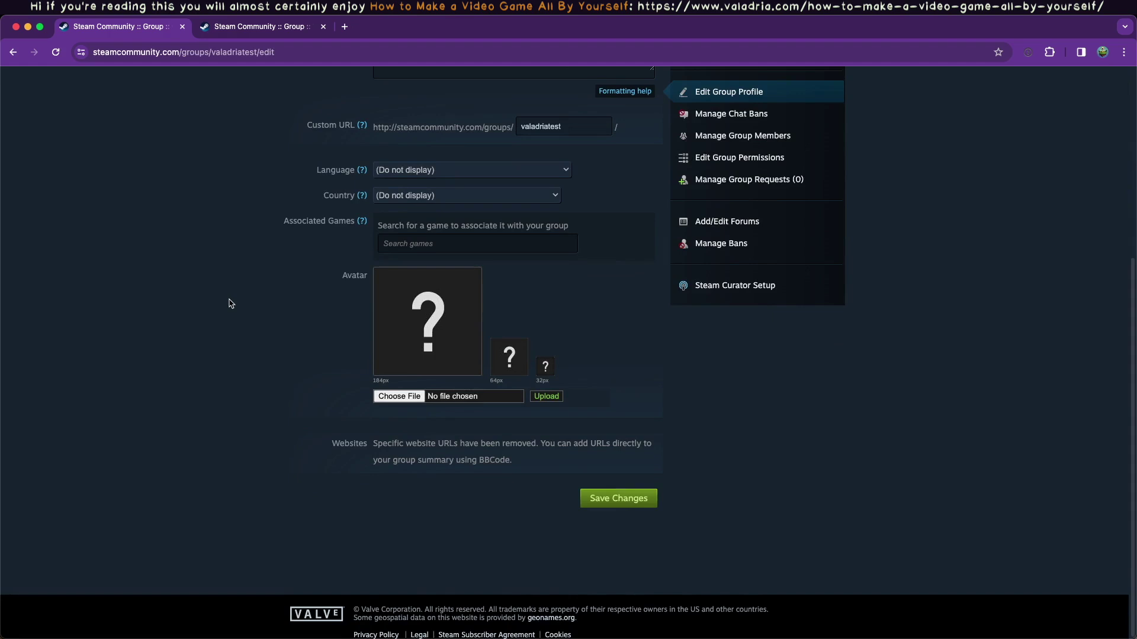
click(396, 397)
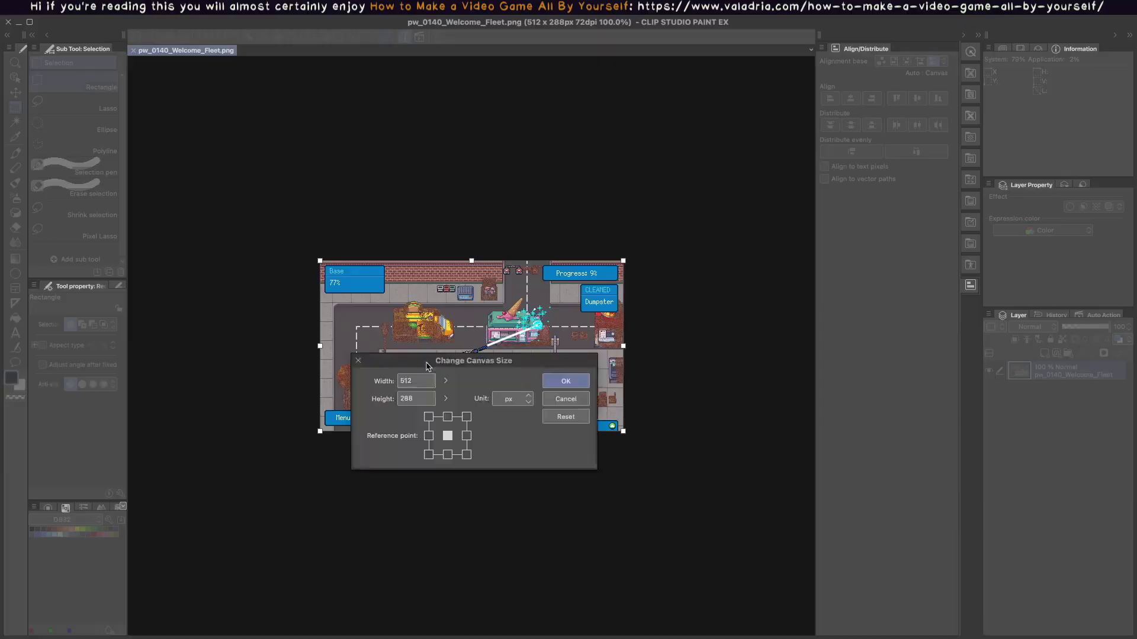
- Move the Change Canvas Size dialog aside to see the image
drag(429, 367, 429, 157)
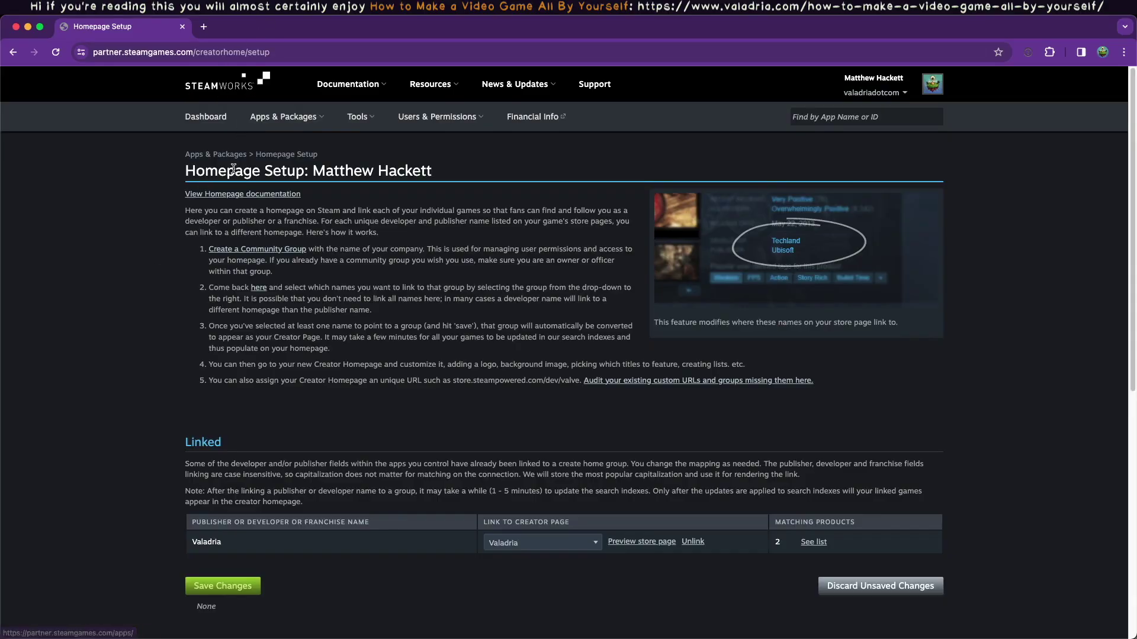
- Preview the Valadria creator page on the store from Homepage Setup
scroll(352, 385, down, 3)
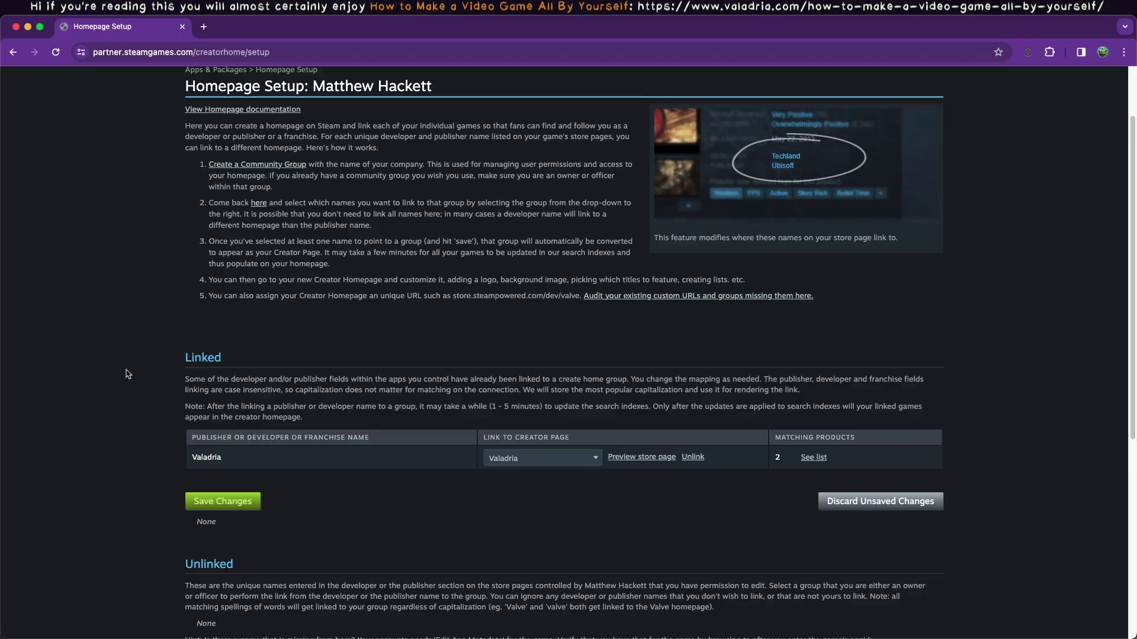
click(650, 458)
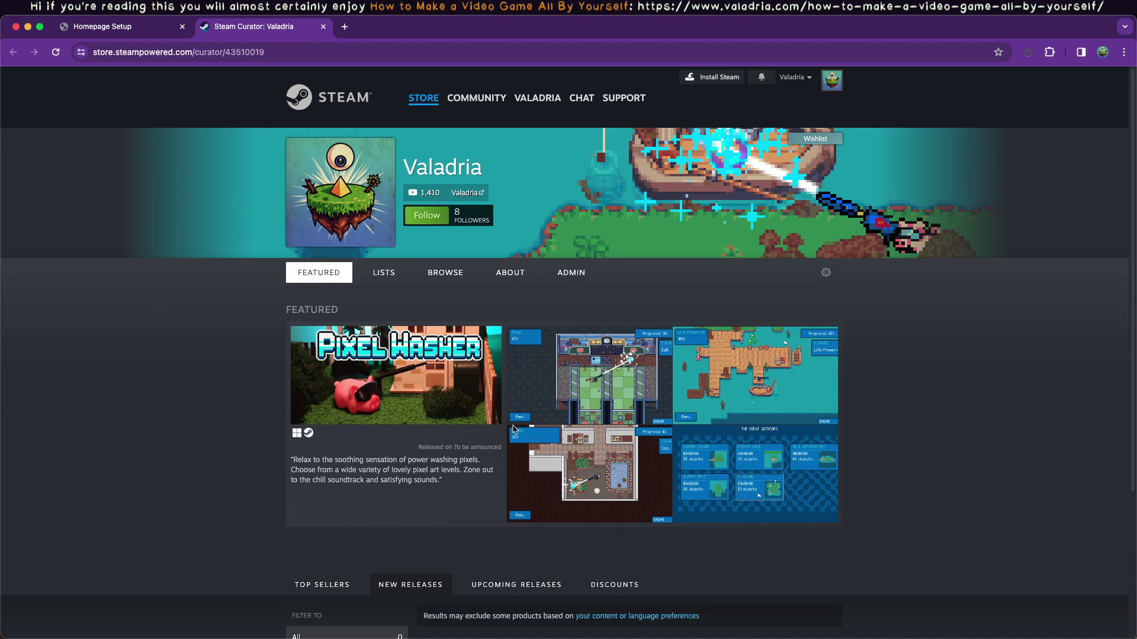
- In the creator settings admin, save valadria as the custom page URL shortname
click(573, 278)
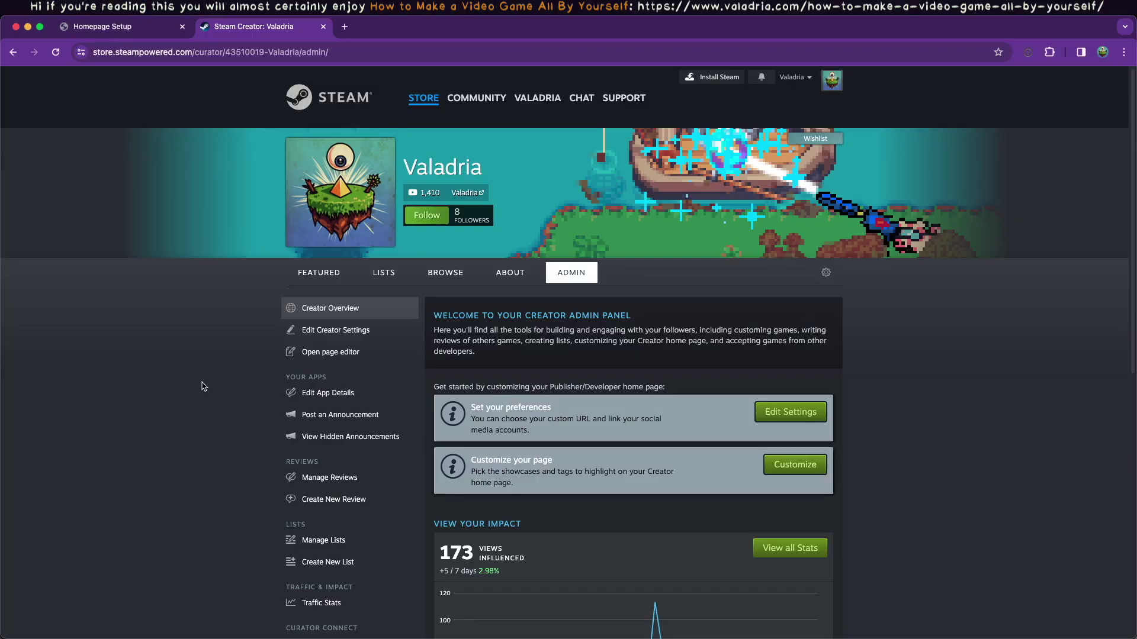
click(339, 334)
scroll(628, 362, down, 3)
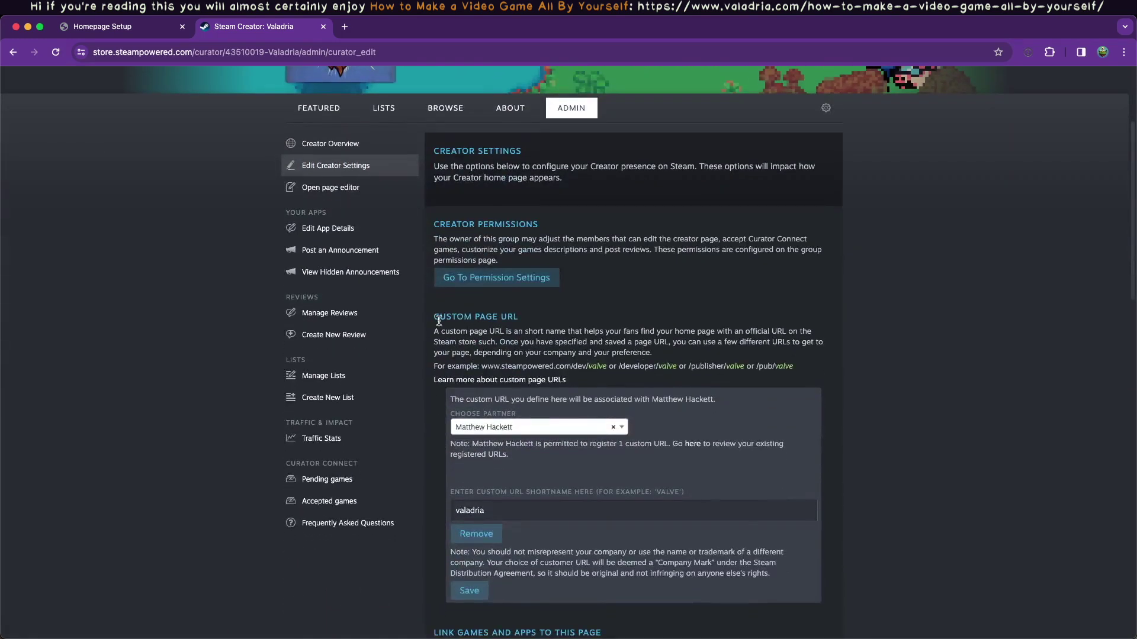
scroll(511, 429, down, 2)
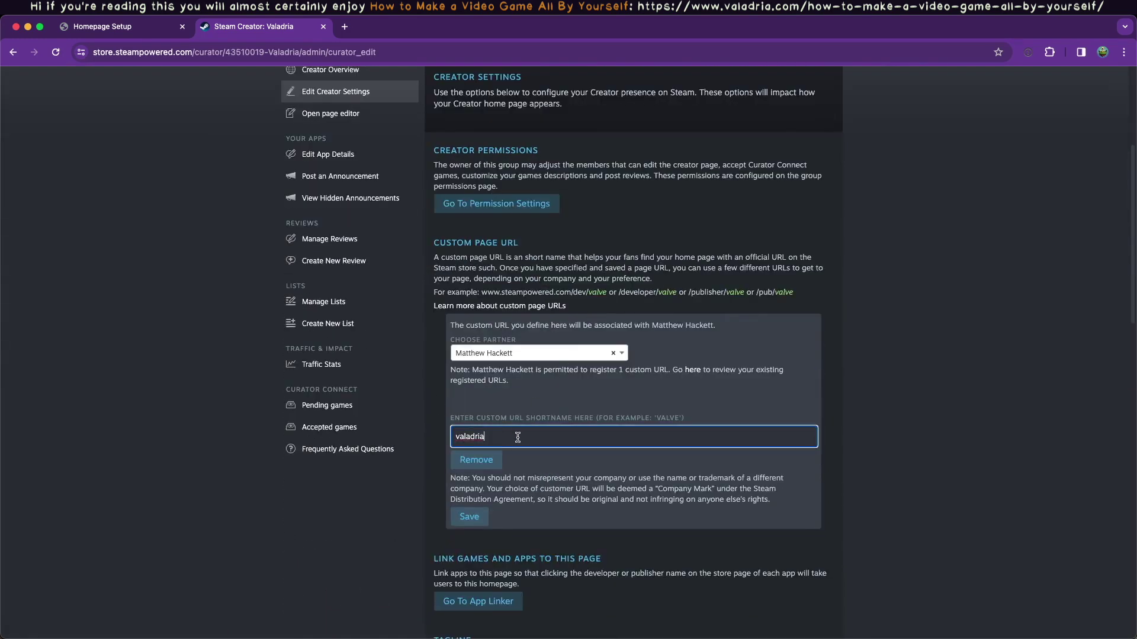
scroll(517, 437, down, 1)
click(469, 474)
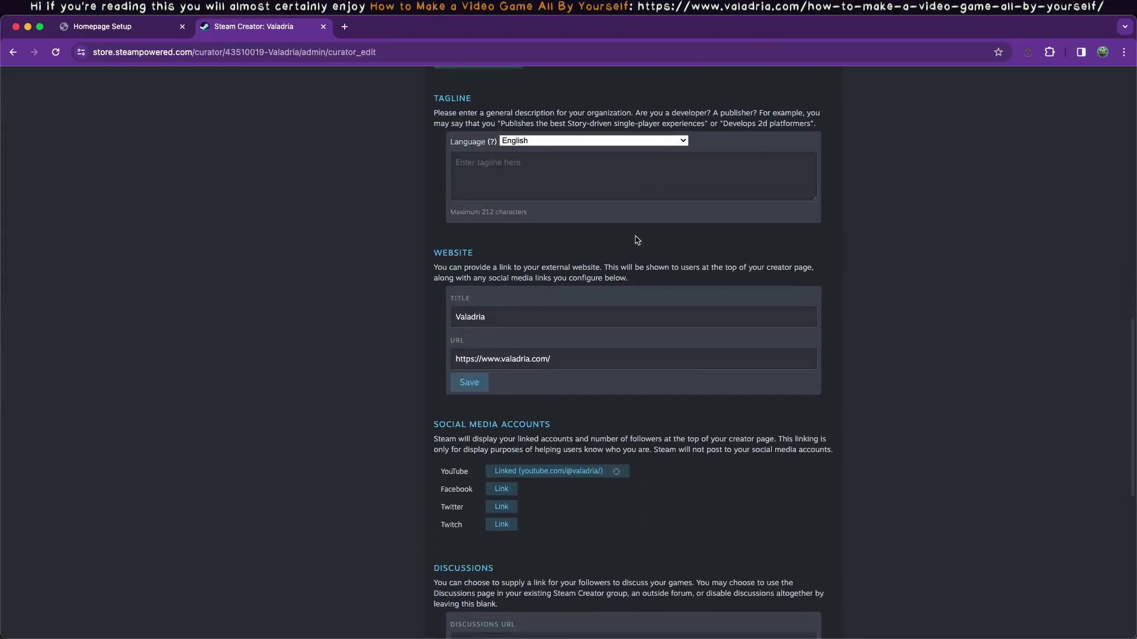
scroll(637, 239, down, 1)
scroll(532, 240, down, 3)
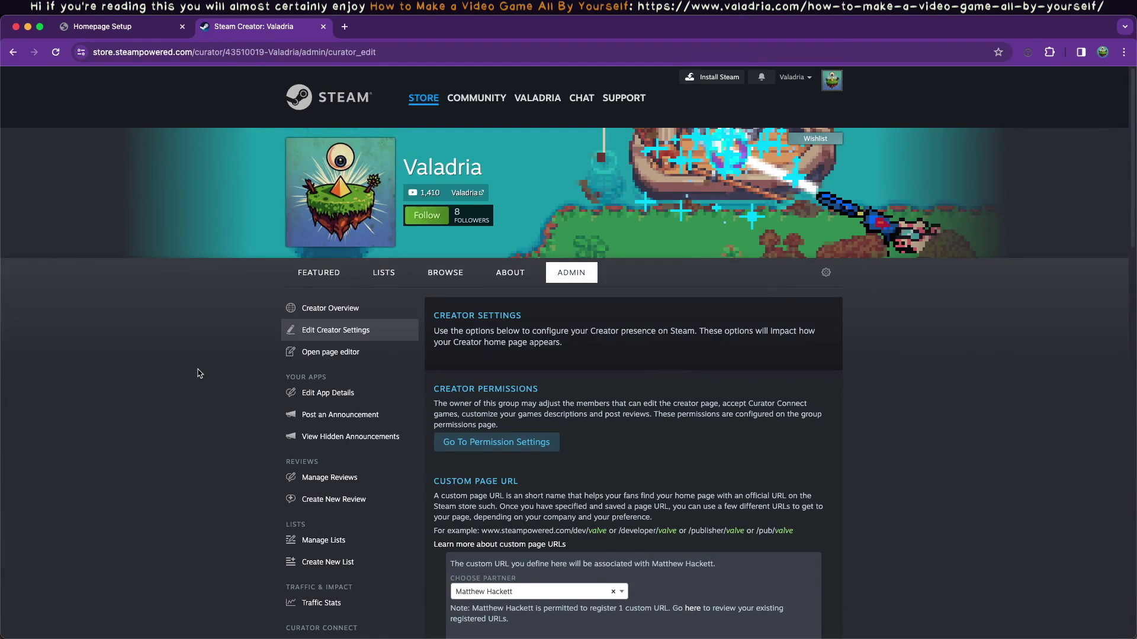
- Open the page editor for the Valadria creator page layout
click(330, 352)
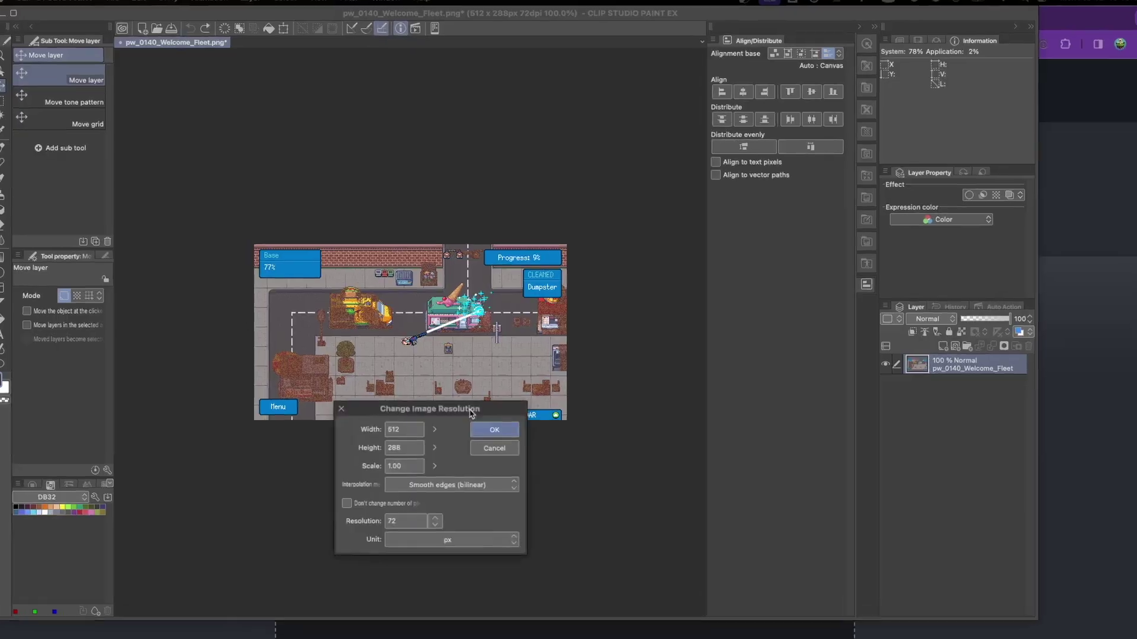
- Set the 512×288 resize interpolation to Hard edges (nearest neighbor)
drag(472, 412, 468, 94)
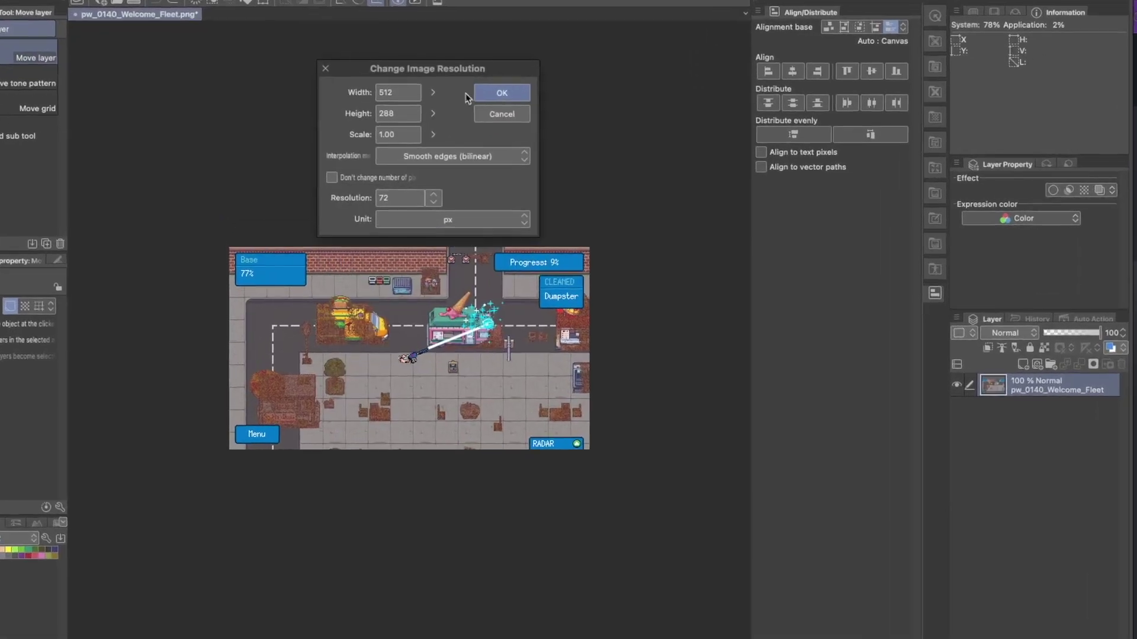
click(437, 168)
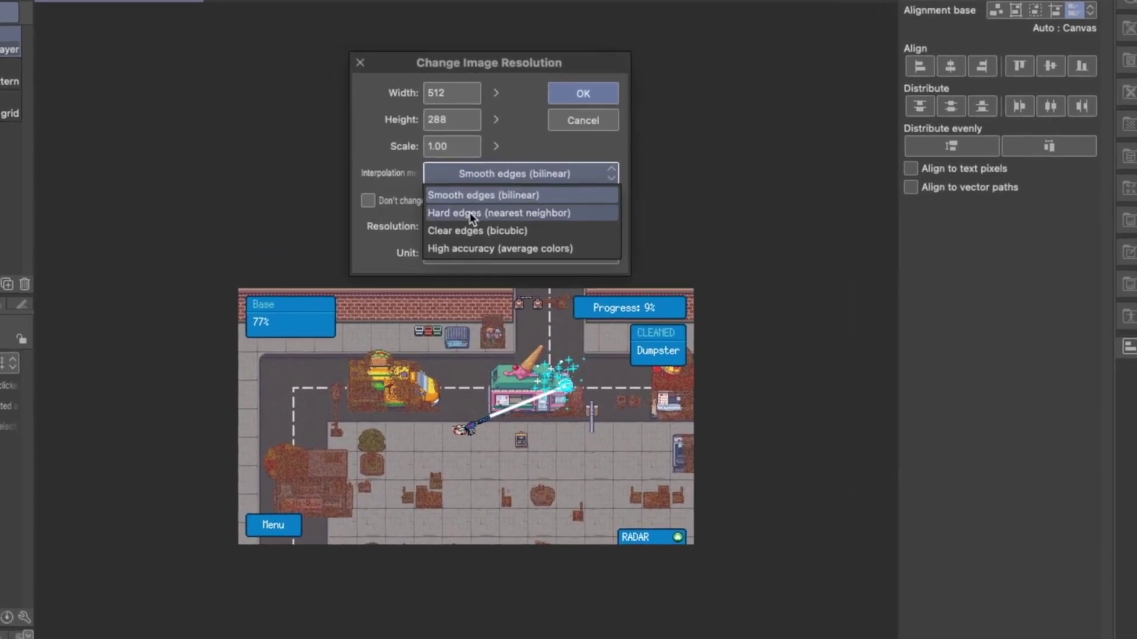
click(468, 197)
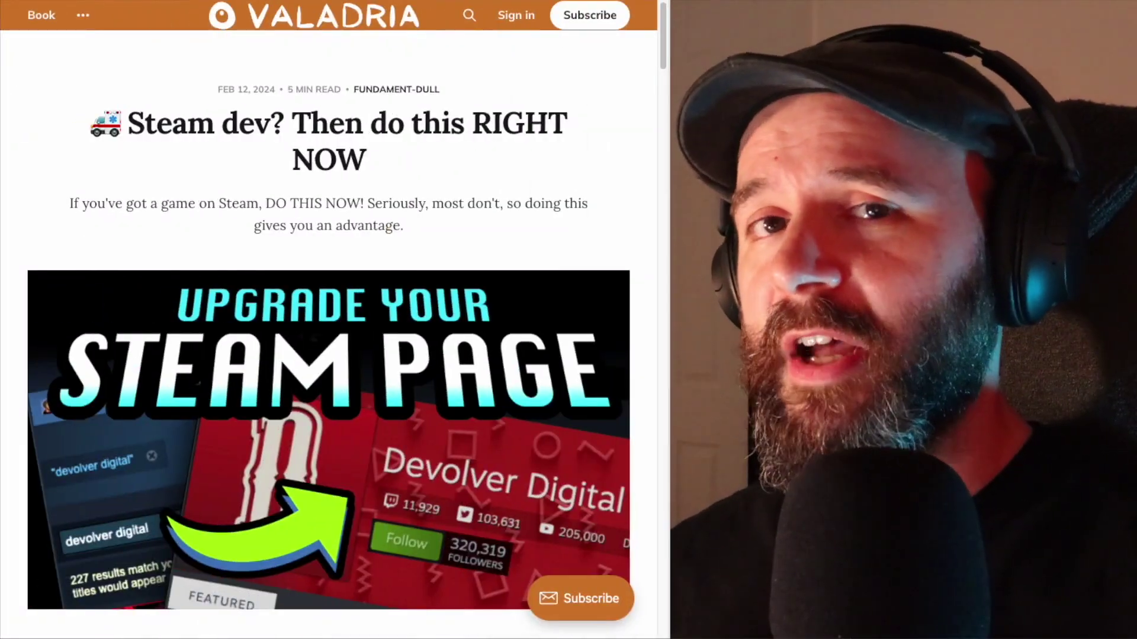
scroll(592, 192, down, 20)
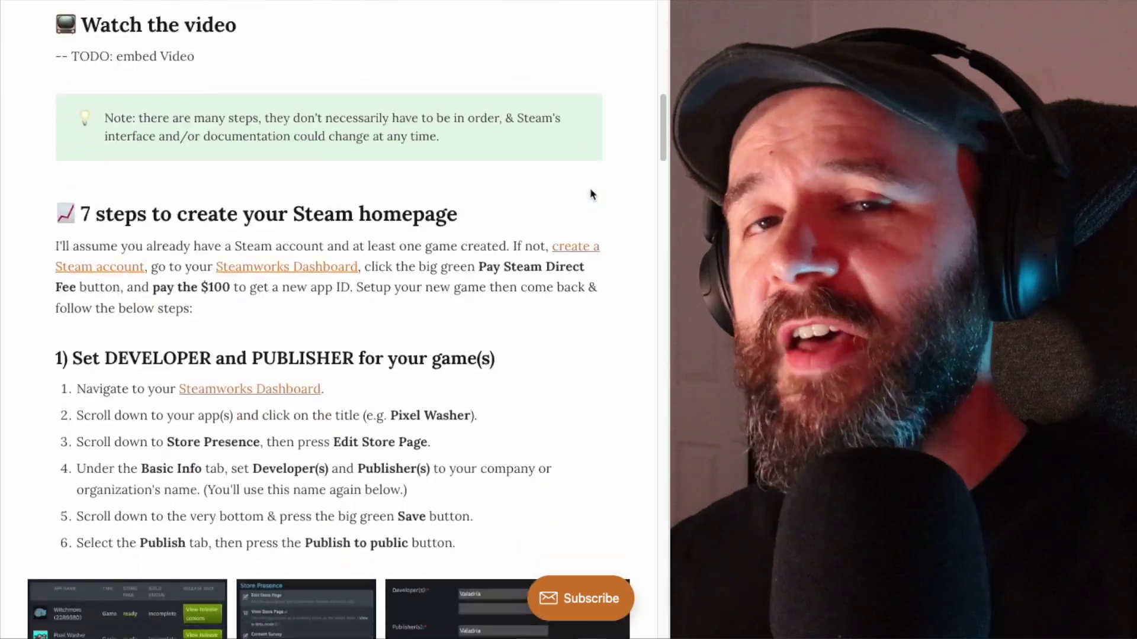
scroll(589, 188, down, 20)
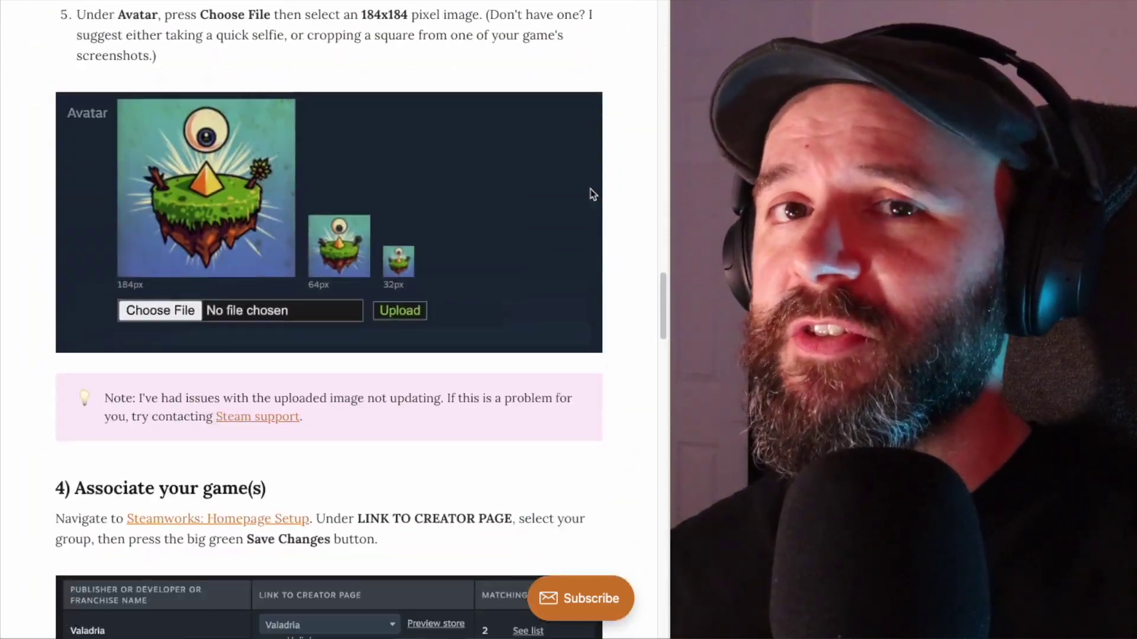
scroll(590, 187, down, 20)
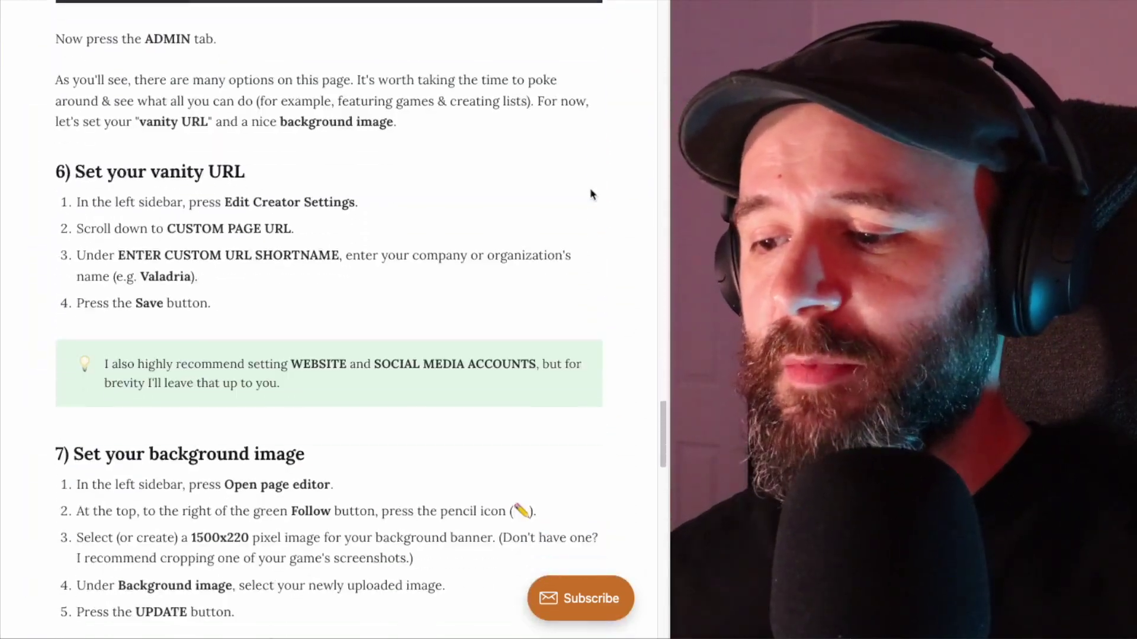
scroll(590, 193, down, 20)
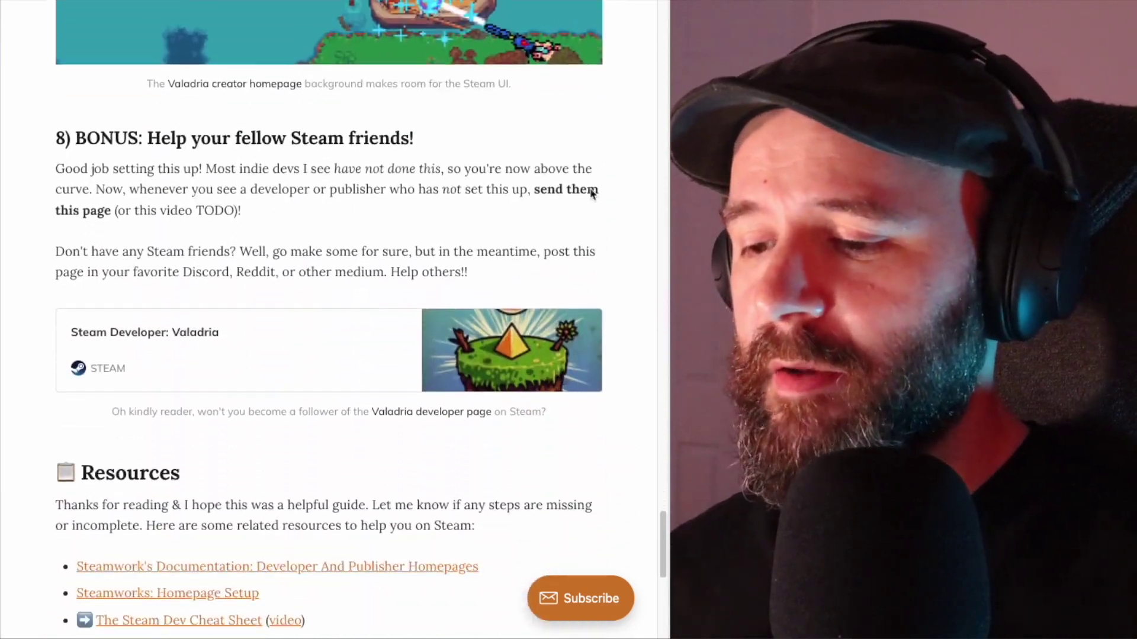
scroll(590, 194, down, 8)
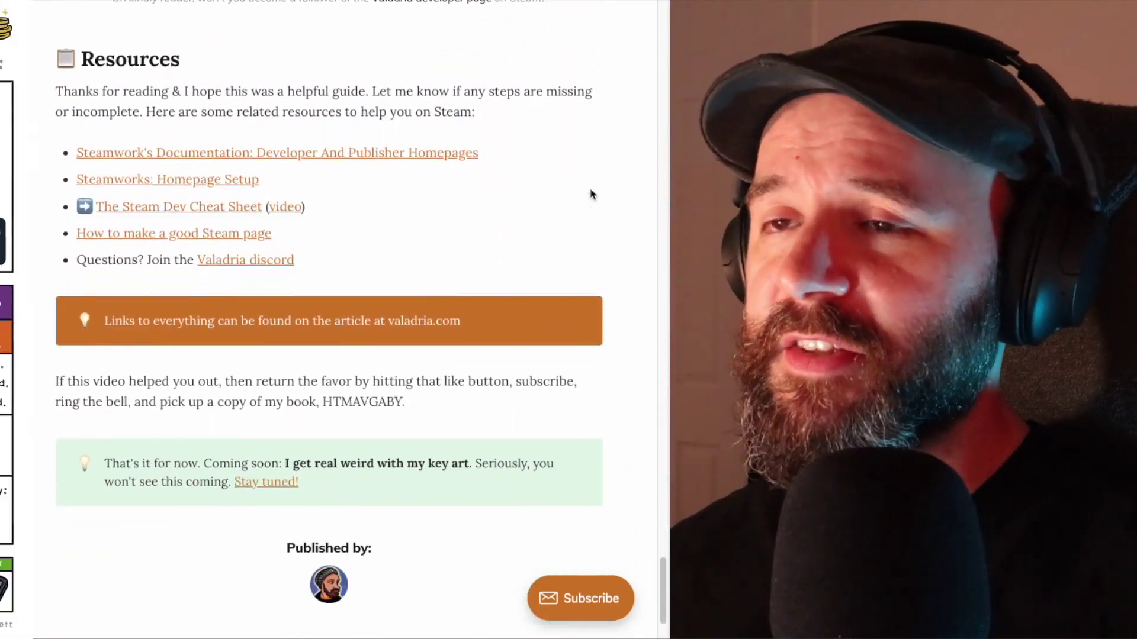